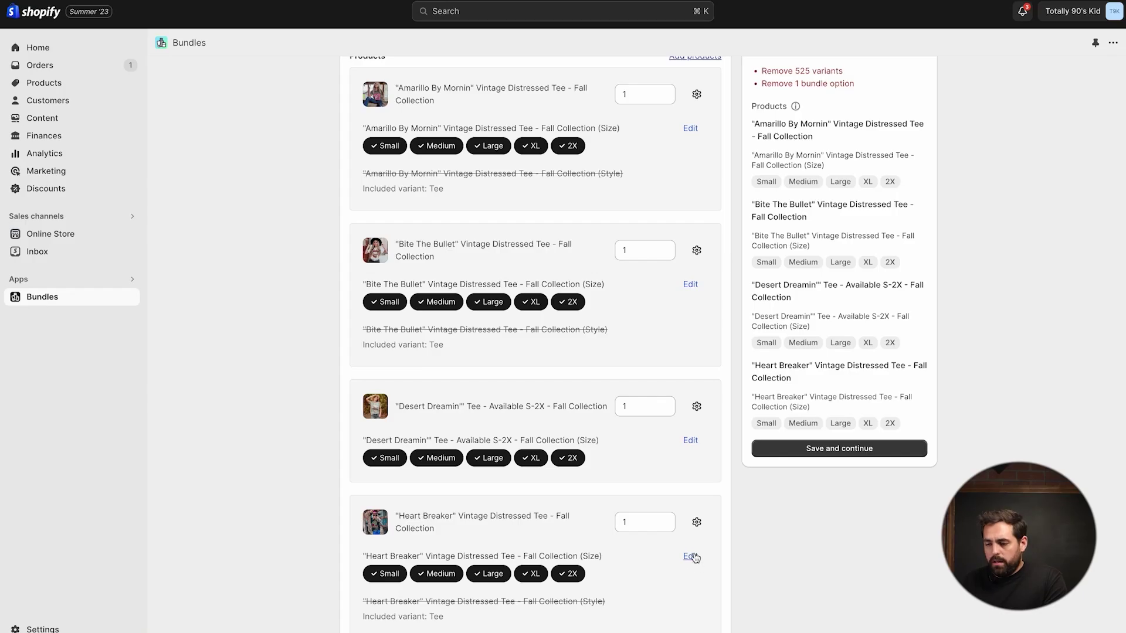
# Remove the size option from the "Heart Breaker" tee, offering only Small in the bundle.
pyautogui.click(692, 556)
pyautogui.click(727, 606)
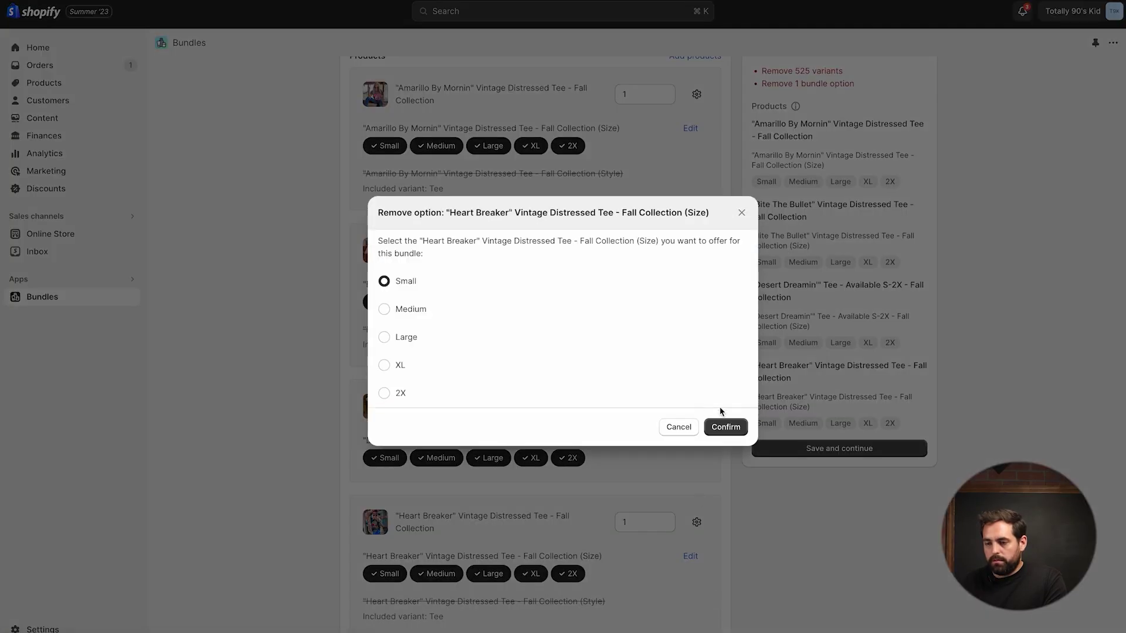
pyautogui.click(723, 425)
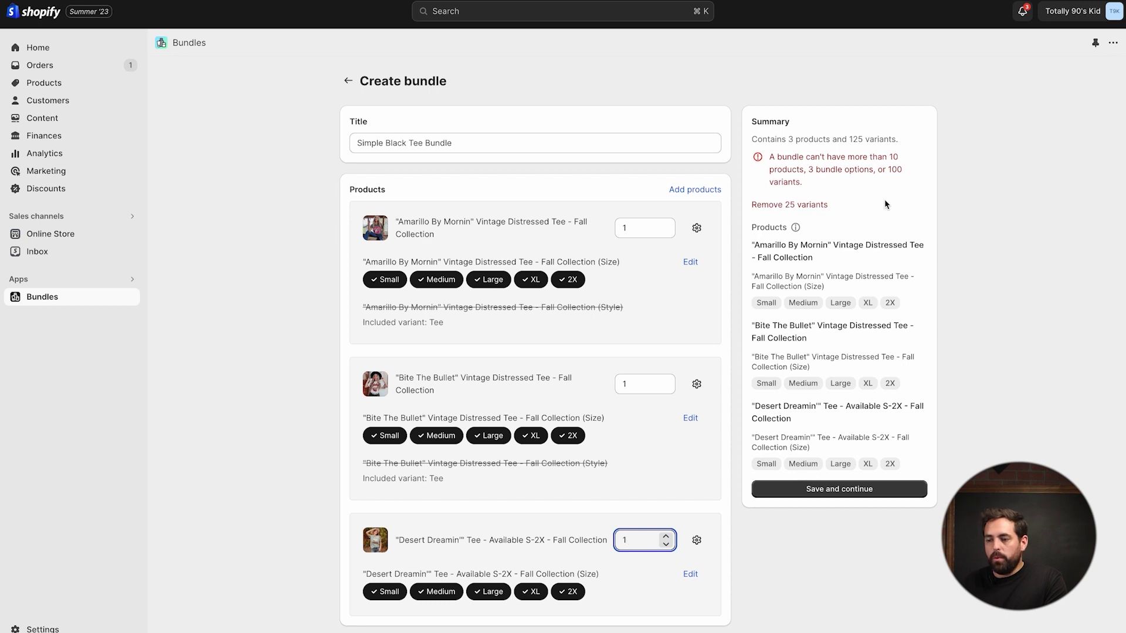
# Remove the "Desert Dreamin'" tee from the bundle and include size 2X for the "Amarillo By Mornin" tee again.
pyautogui.click(696, 542)
pyautogui.click(732, 615)
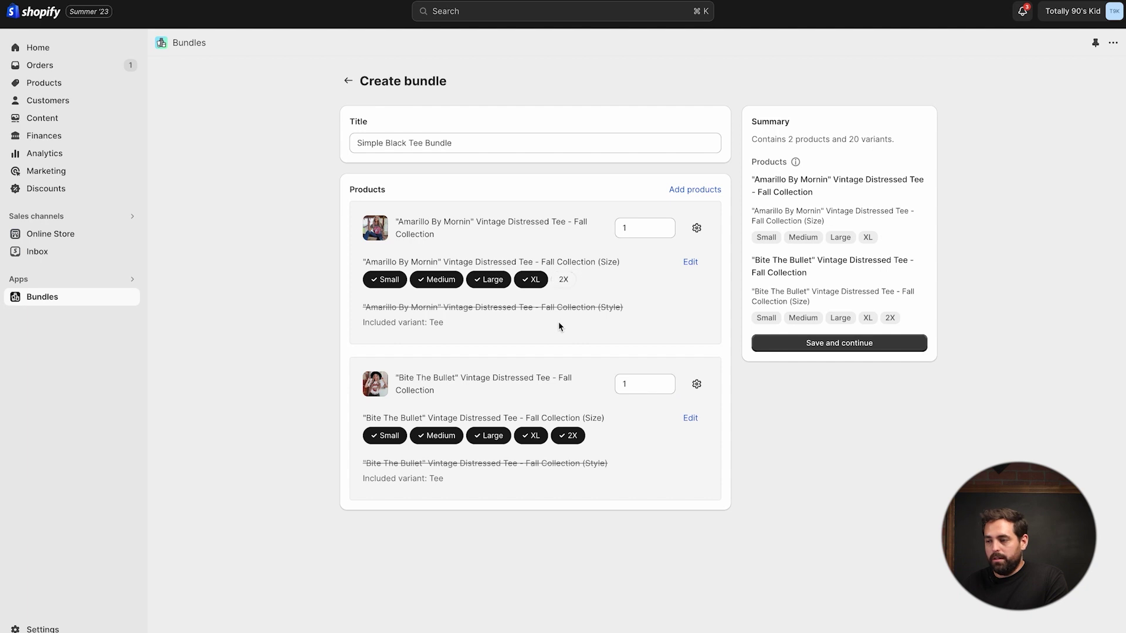
pyautogui.click(564, 279)
# Add quantity as an option for the "Amarillo By Mornin" tee and remove that option again.
pyautogui.click(696, 229)
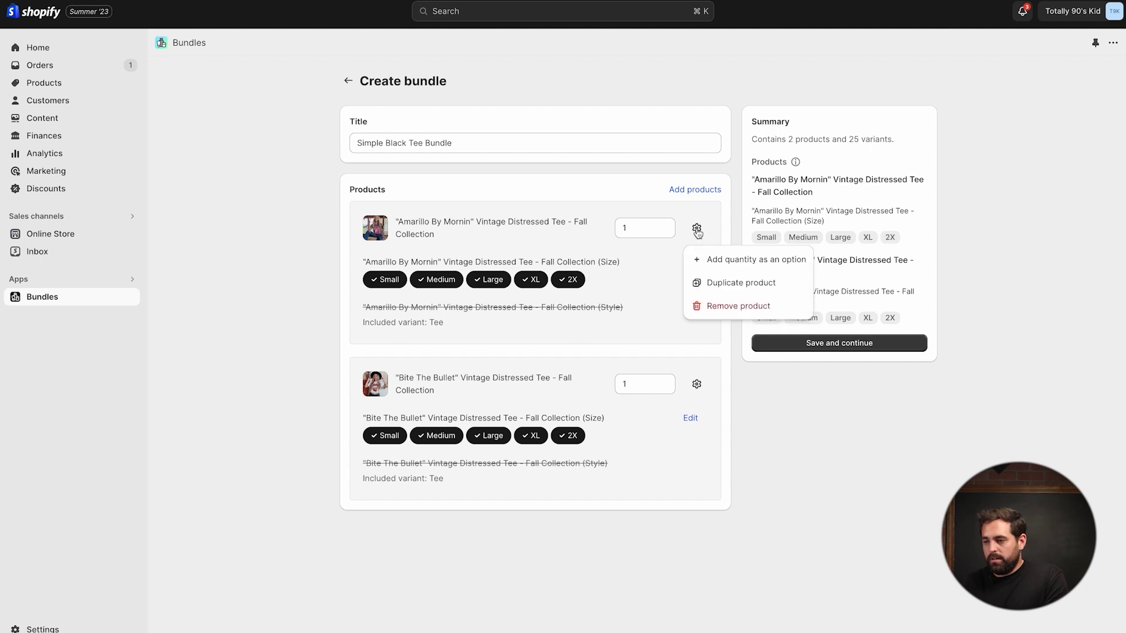
pyautogui.click(740, 264)
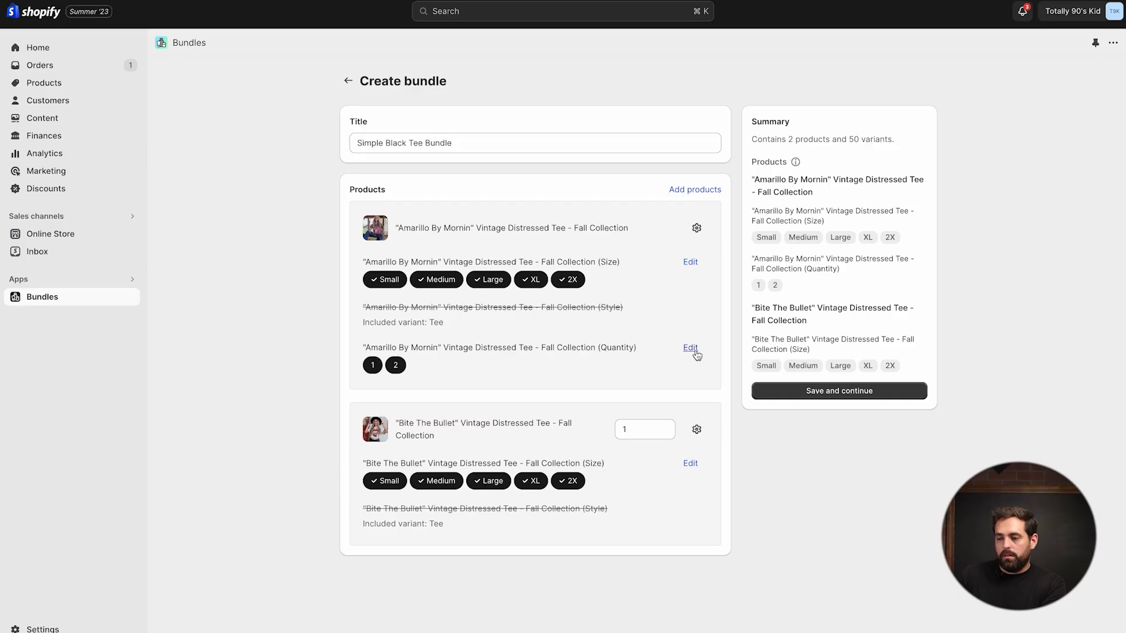
pyautogui.click(690, 349)
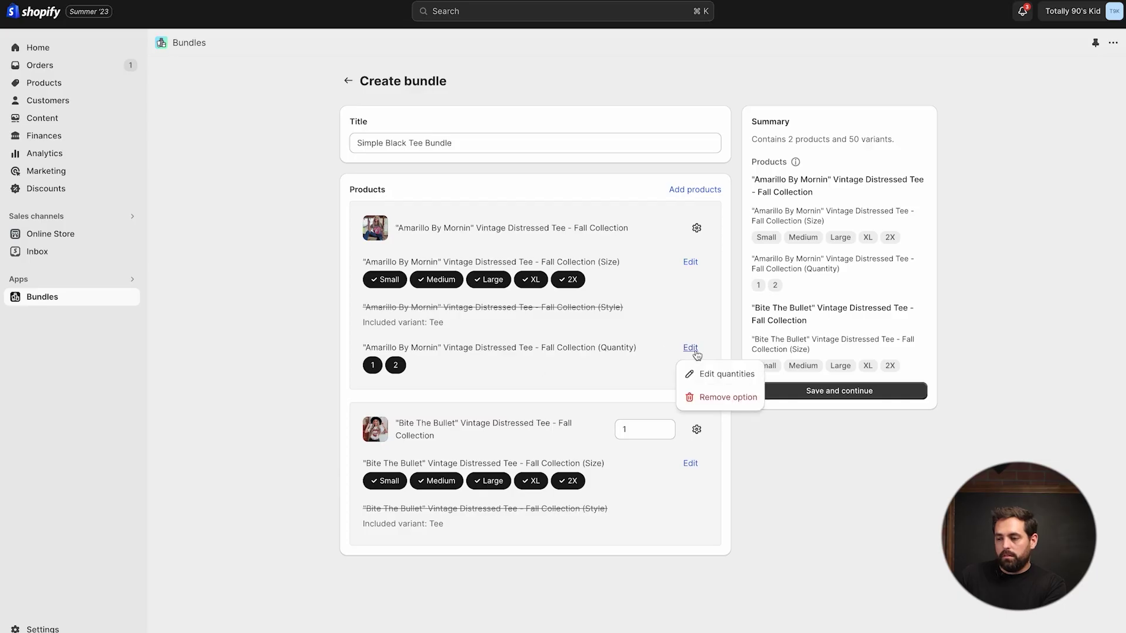
pyautogui.click(713, 397)
pyautogui.click(740, 385)
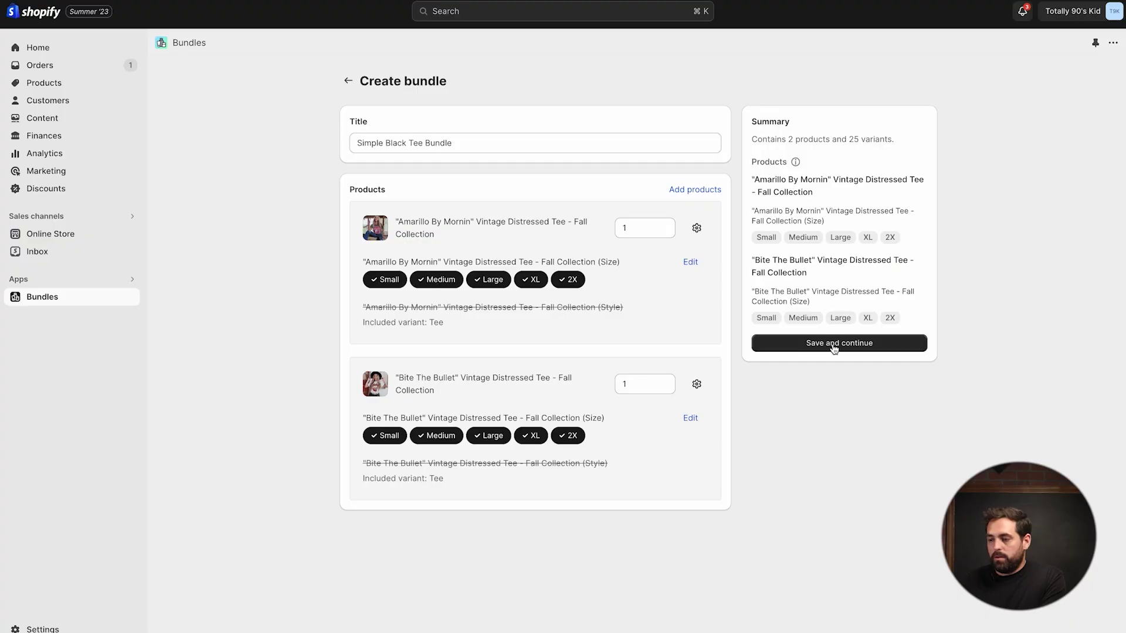
# Save the bundle and review the variants and their prices on its product page.
pyautogui.click(835, 345)
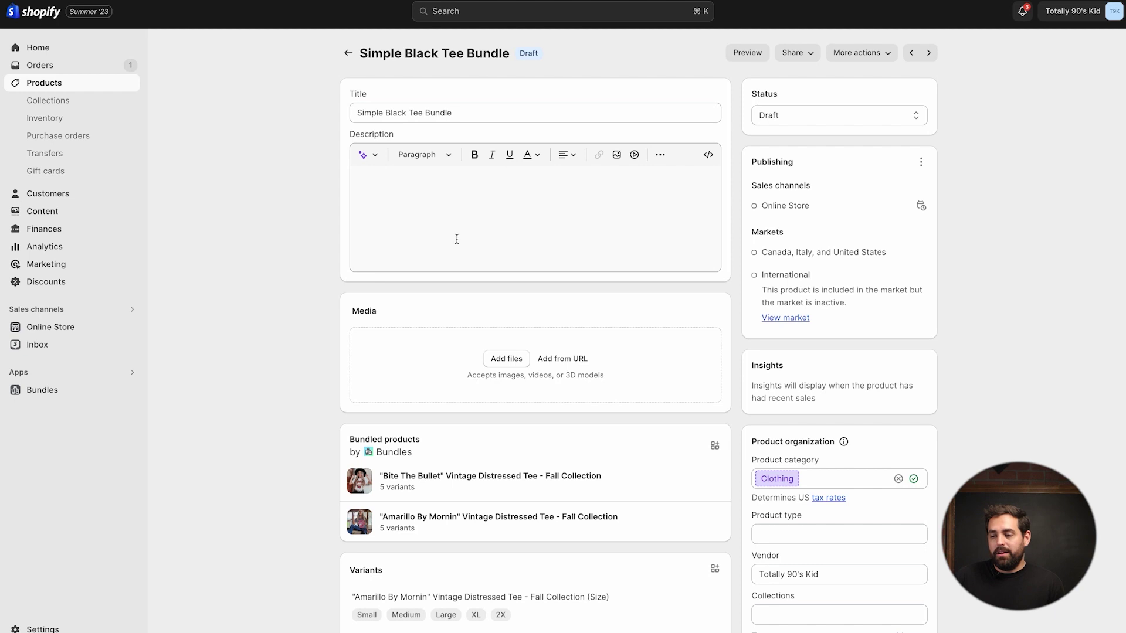
pyautogui.scroll(-3, 322, 262)
pyautogui.scroll(-10, 322, 262)
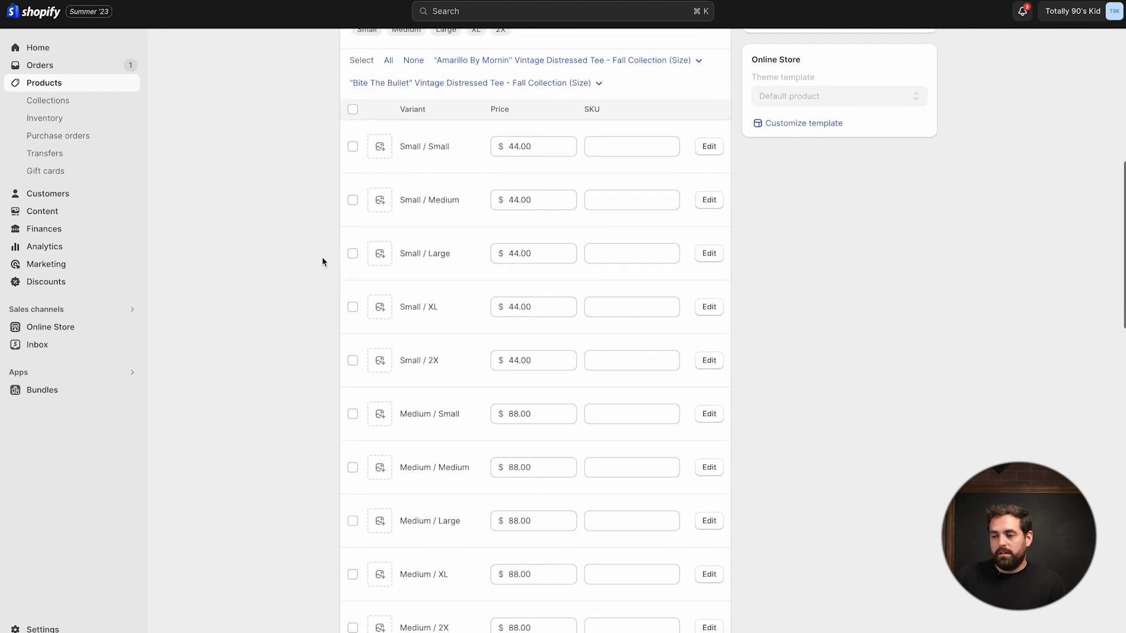
pyautogui.scroll(-17, 322, 262)
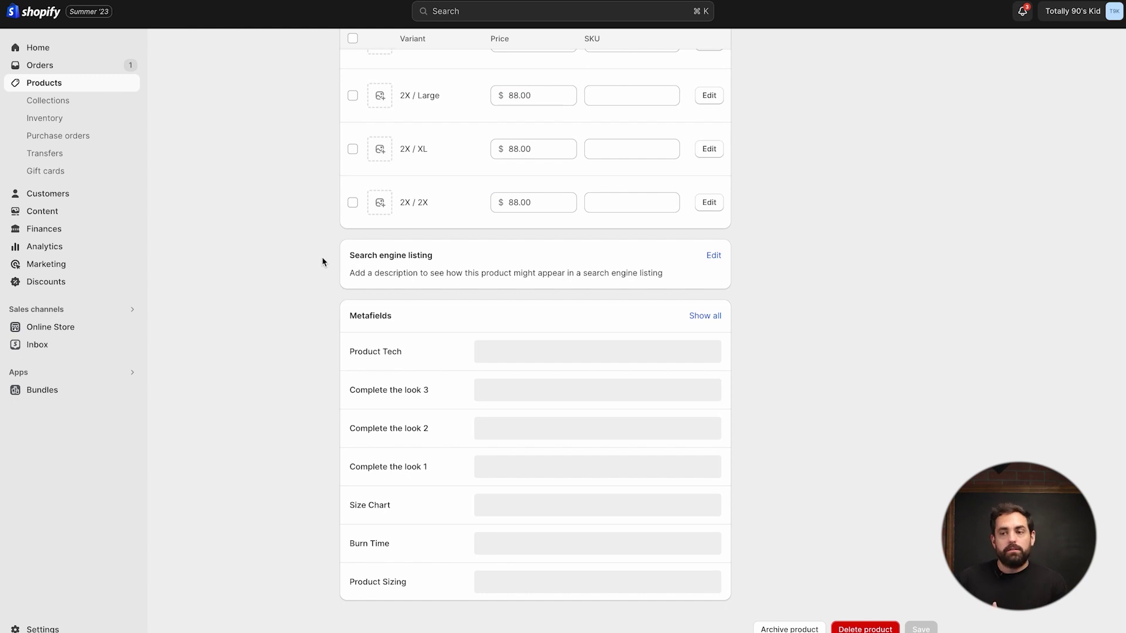
pyautogui.scroll(20, 322, 259)
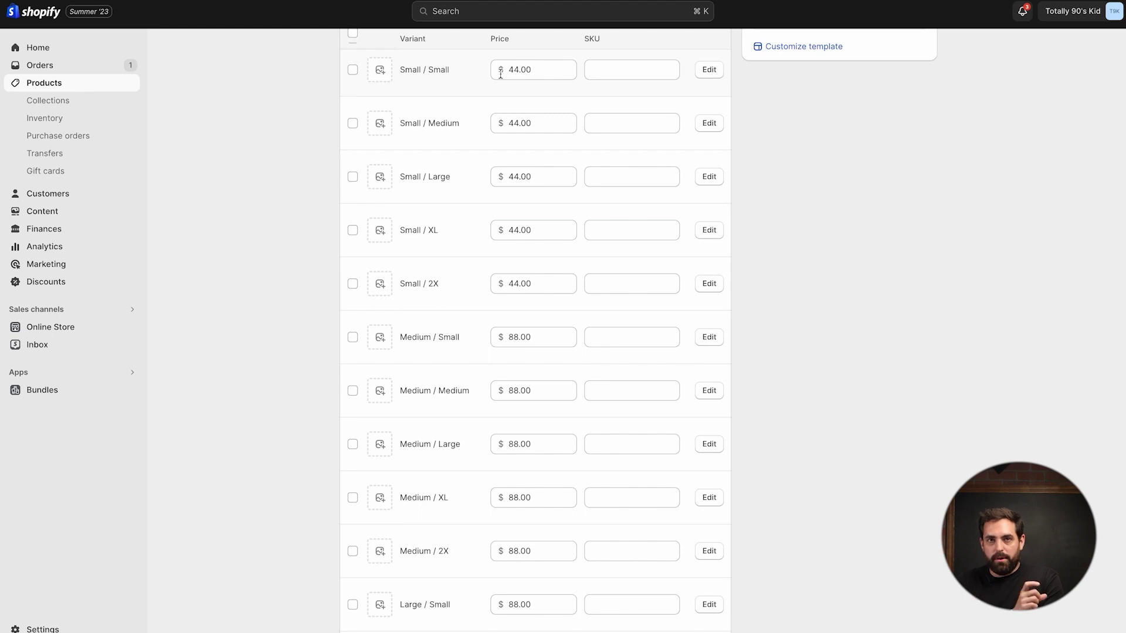
pyautogui.scroll(4, 526, 325)
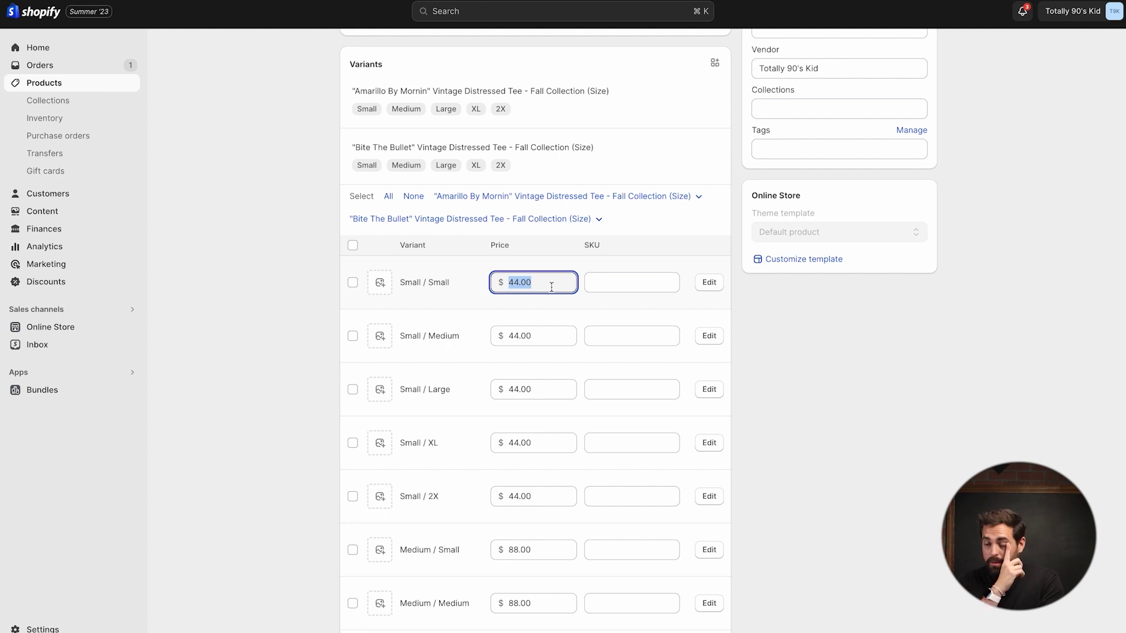
pyautogui.click(307, 282)
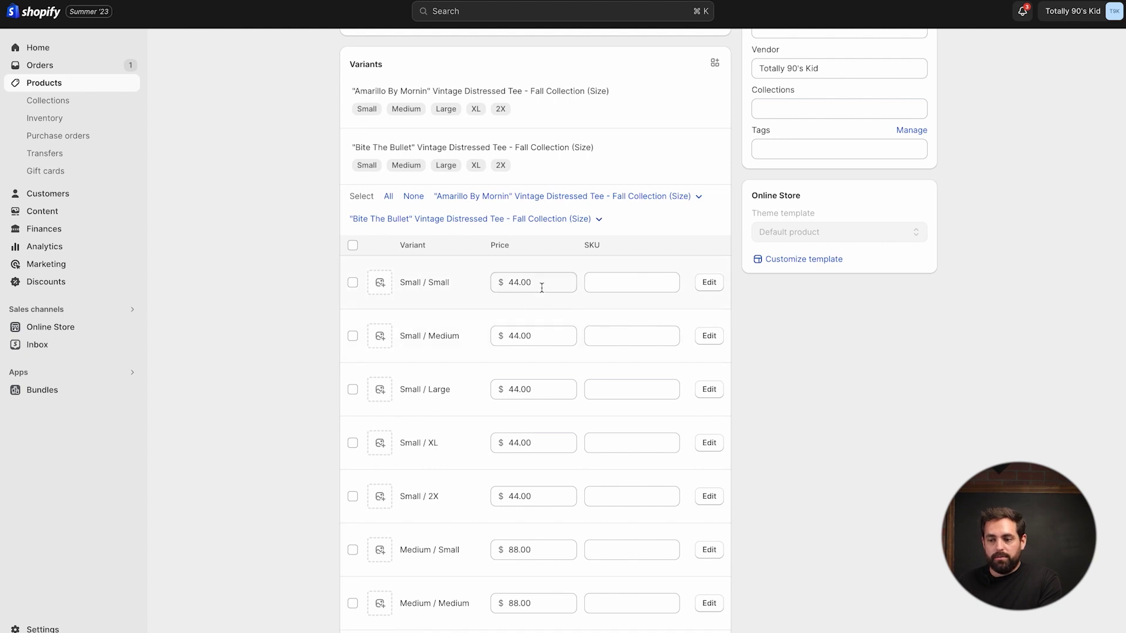
# Set the price of all five bundle variants starting with Small to $22.00 and save the product.
pyautogui.click(551, 336)
pyautogui.write('2')
pyautogui.click(553, 385)
pyautogui.click(547, 446)
pyautogui.click(545, 496)
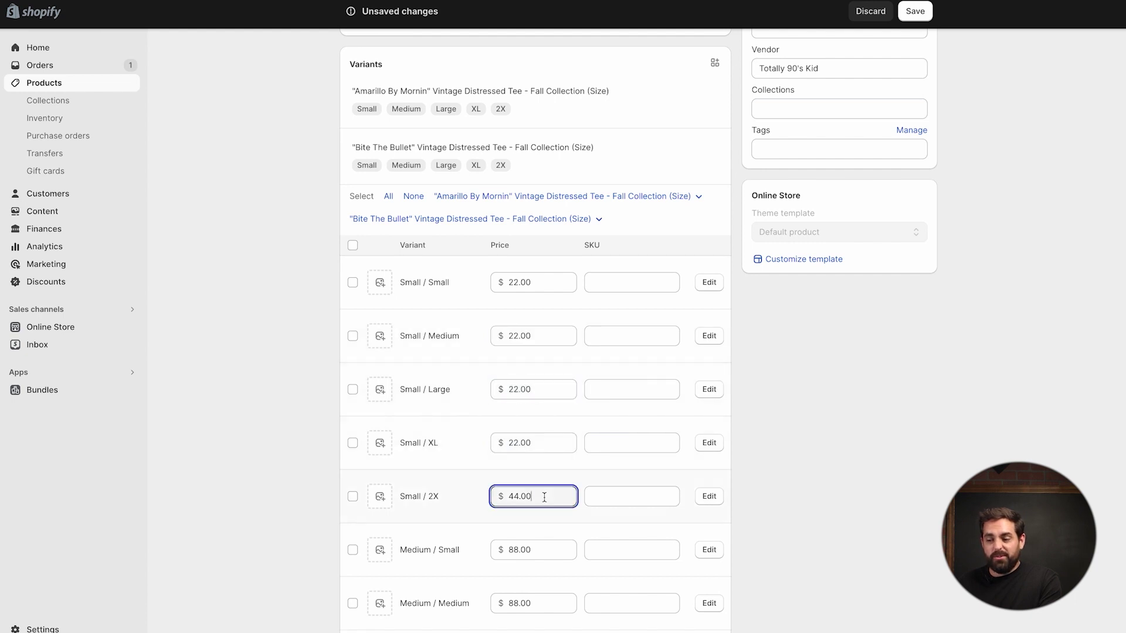
pyautogui.click(552, 551)
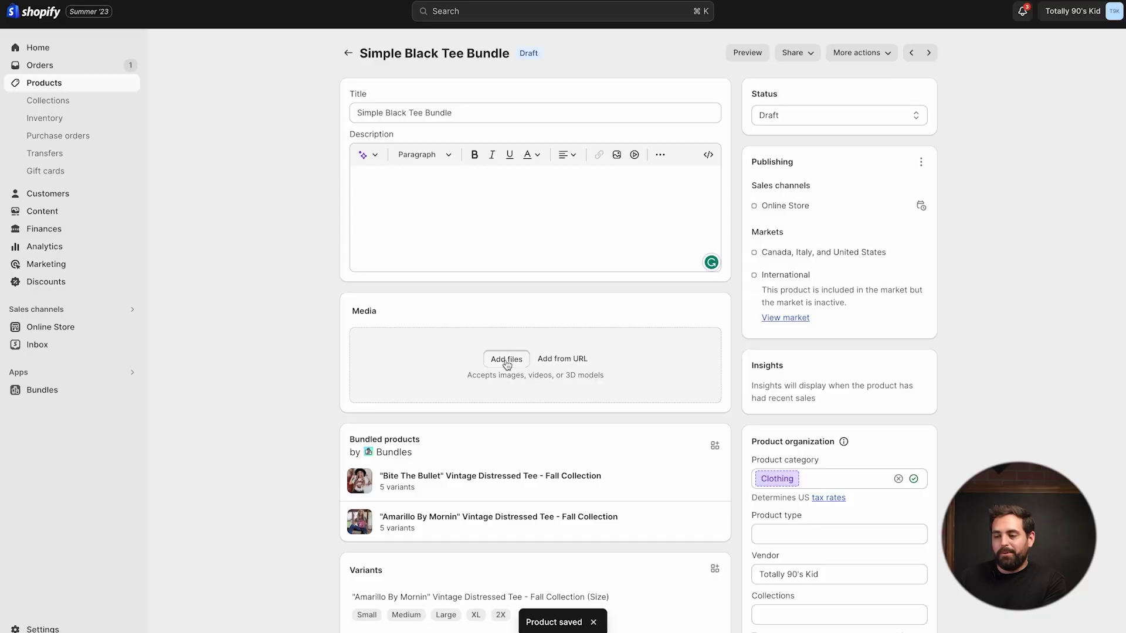
# Upload 90s-nostalgia-games-vector.jpg as the bundle's product media.
pyautogui.click(505, 500)
pyautogui.click(426, 144)
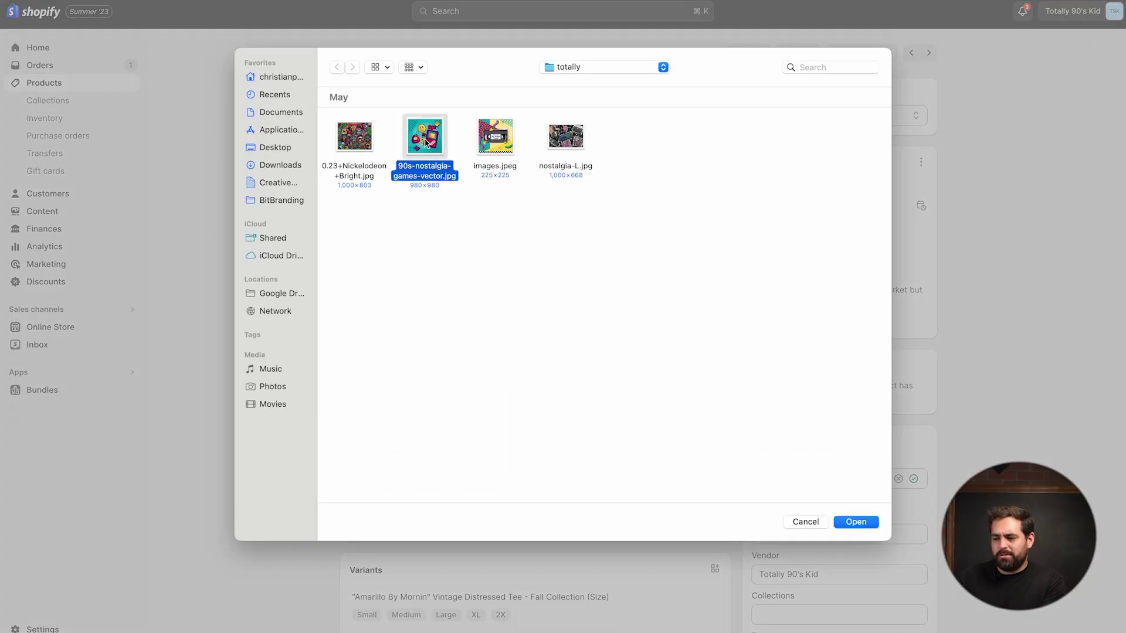
pyautogui.click(854, 521)
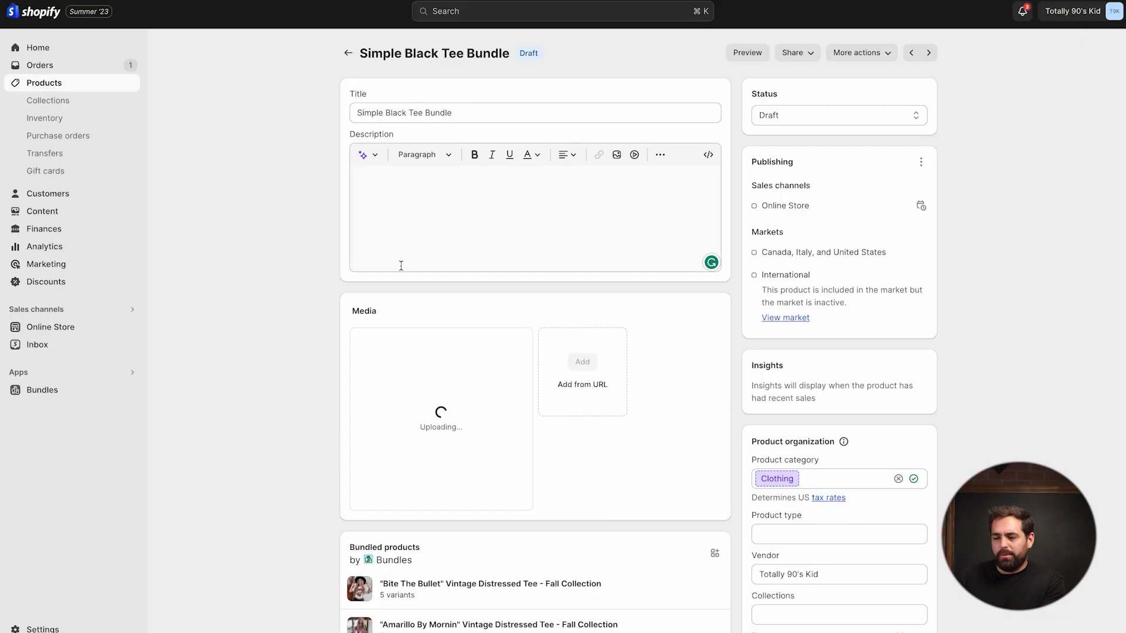
# Generate the bundle's product description automatically from vintage-themed keywords and save the product.
pyautogui.click(369, 159)
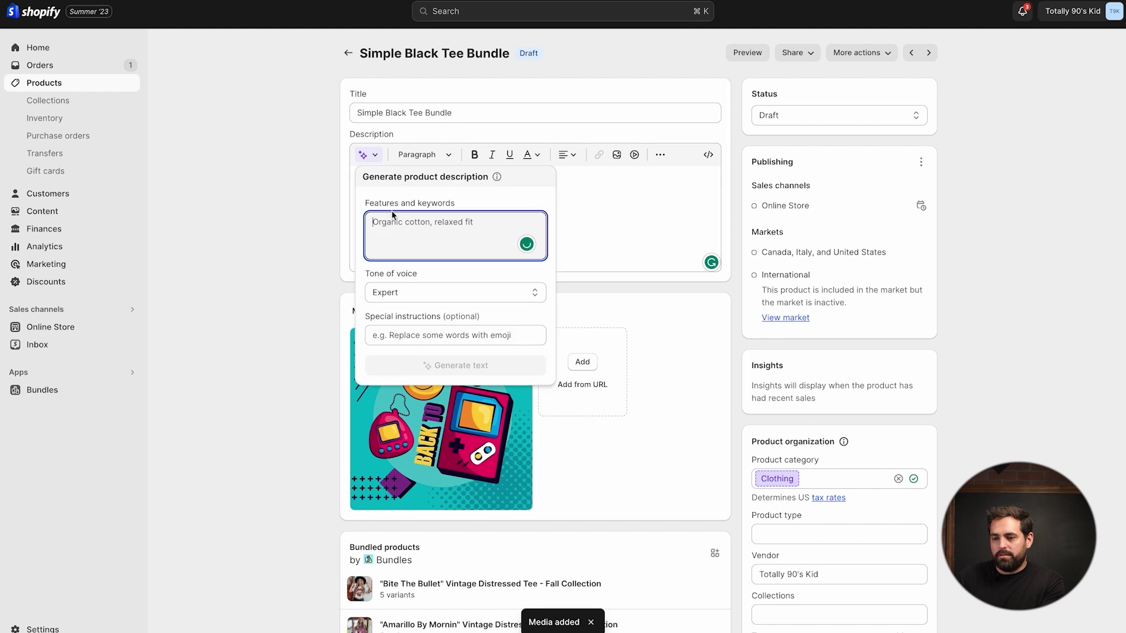
pyautogui.write('Vinta')
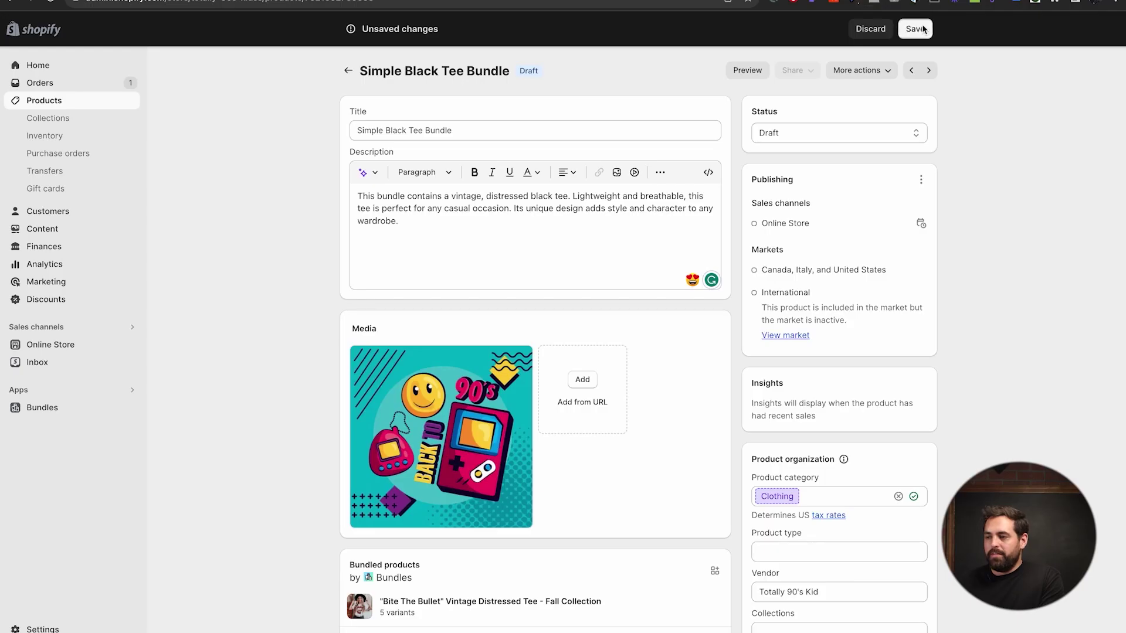
pyautogui.click(924, 30)
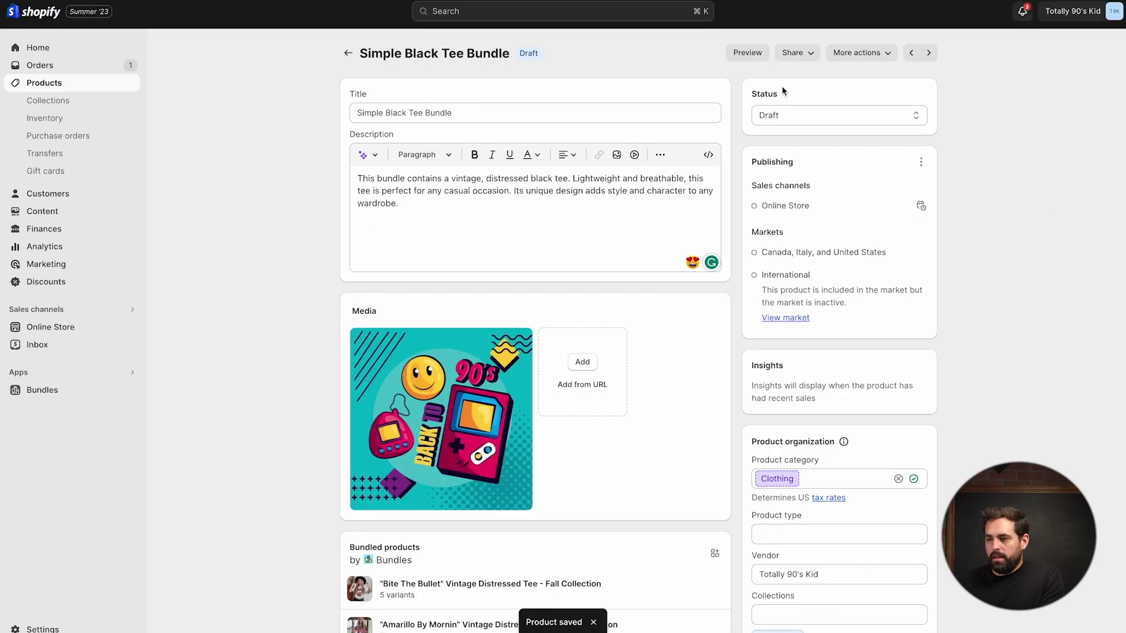
# Preview the bundle in the online store and check its price, size options and description.
pyautogui.click(746, 52)
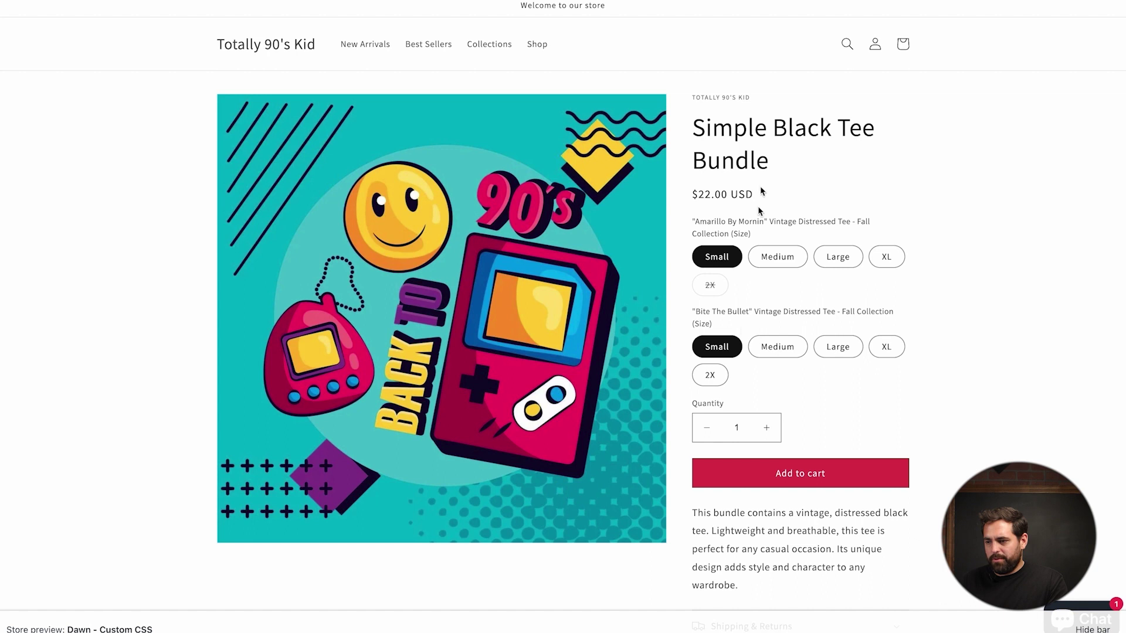
pyautogui.scroll(-3, 912, 265)
pyautogui.scroll(3, 912, 265)
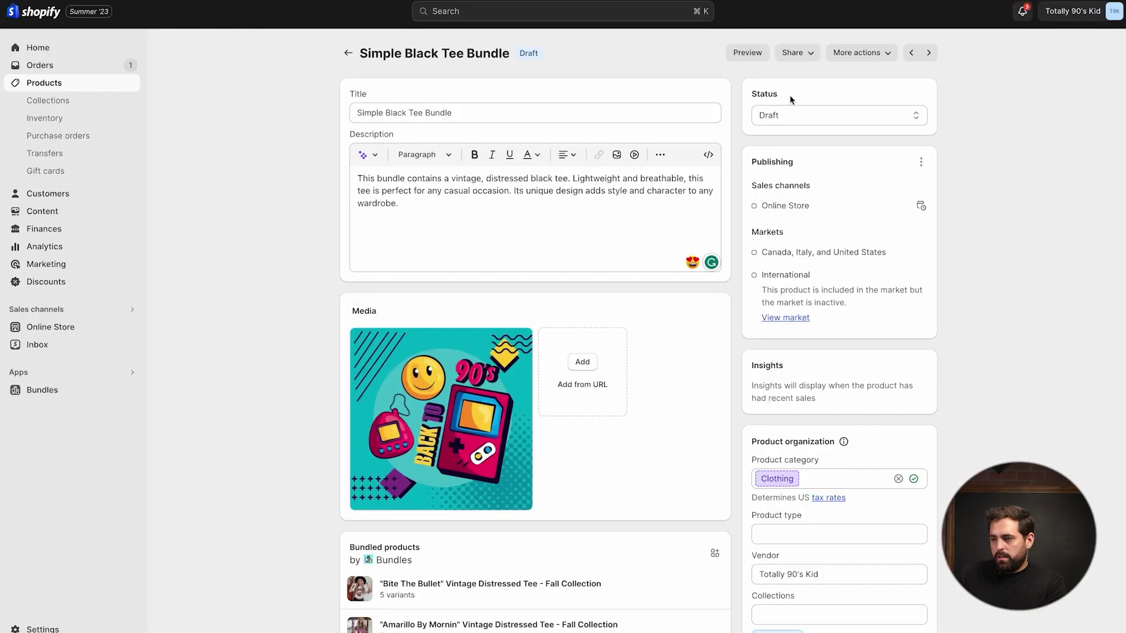
# Set the bundle product's status to Active and save the product.
pyautogui.click(807, 120)
pyautogui.click(772, 105)
pyautogui.click(915, 11)
# Open the bundled "Bite The Bullet" tee's product page and examine its variants' prices and stock.
pyautogui.scroll(-15, 301, 280)
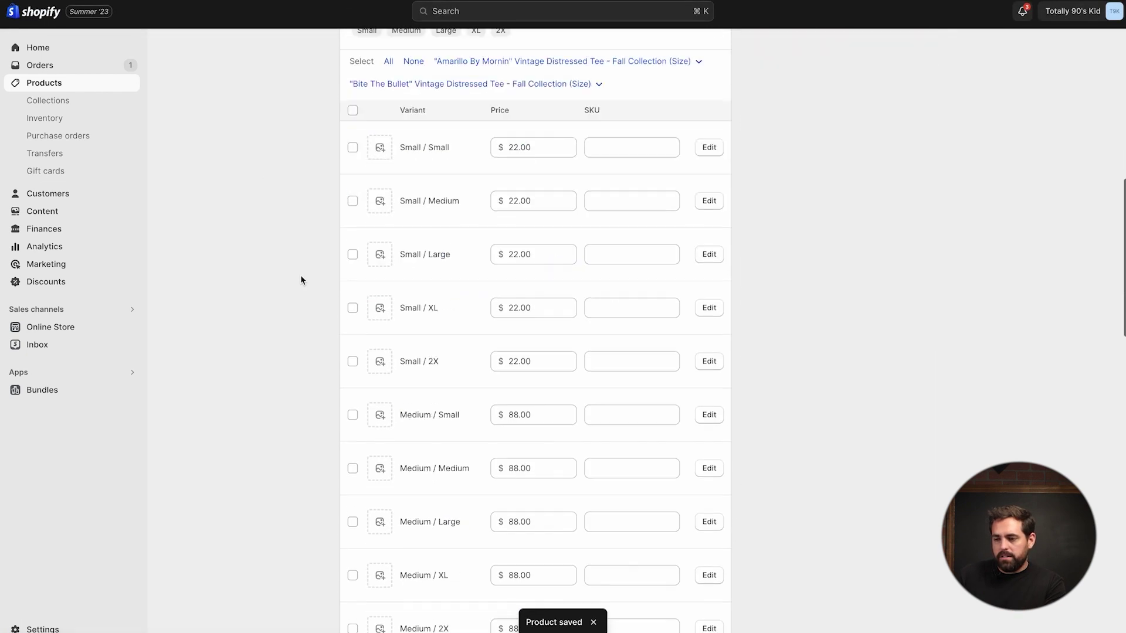
pyautogui.scroll(1, 301, 280)
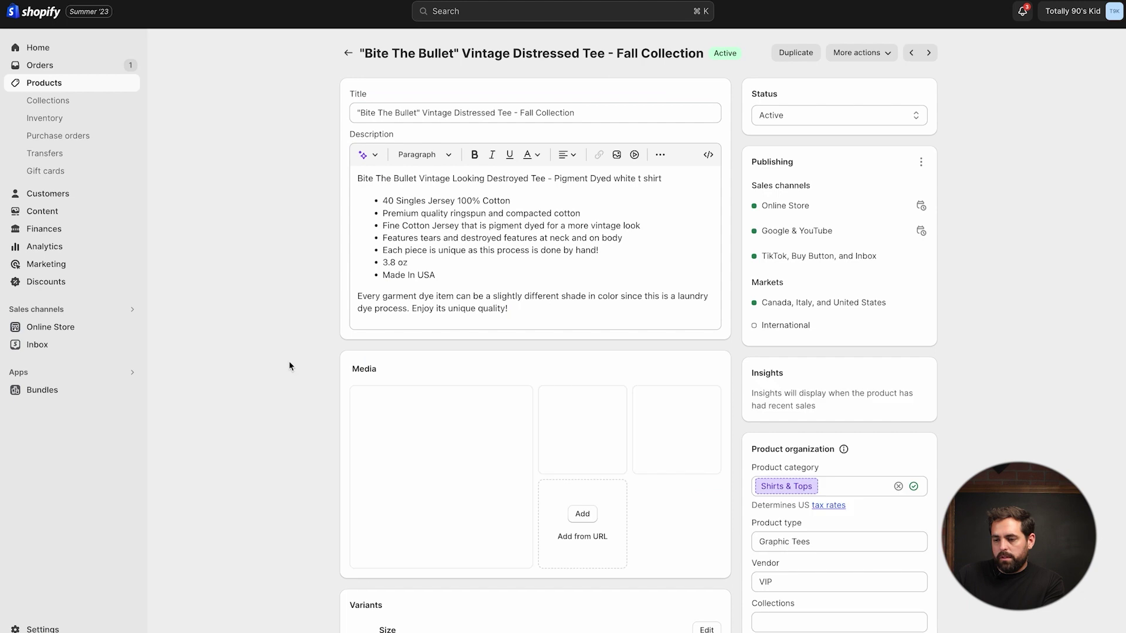
pyautogui.scroll(-10, 289, 361)
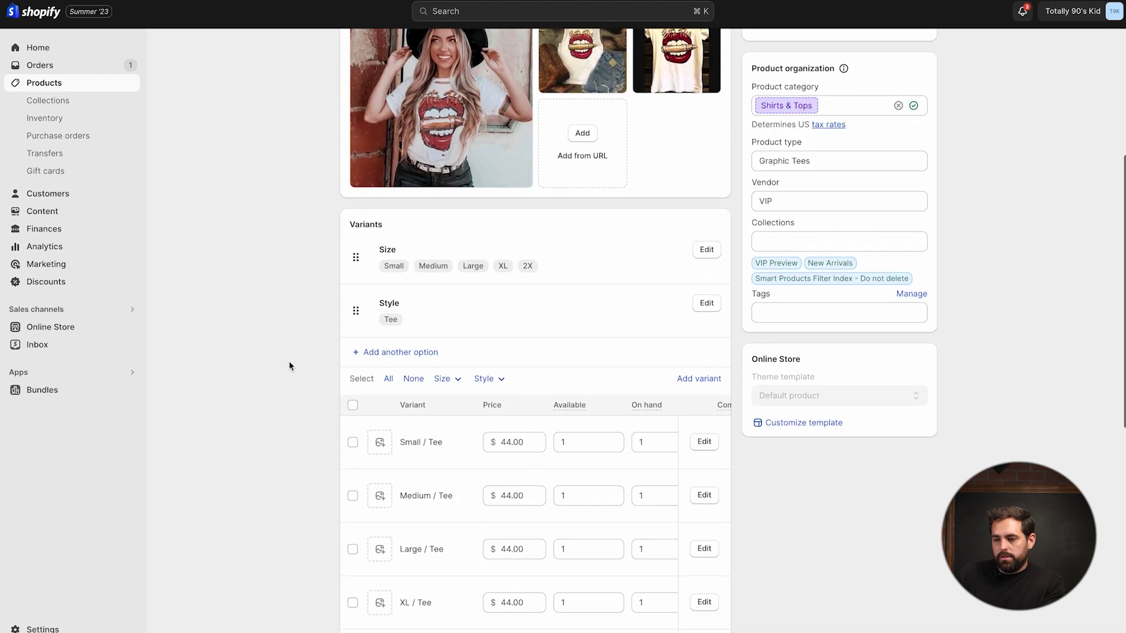